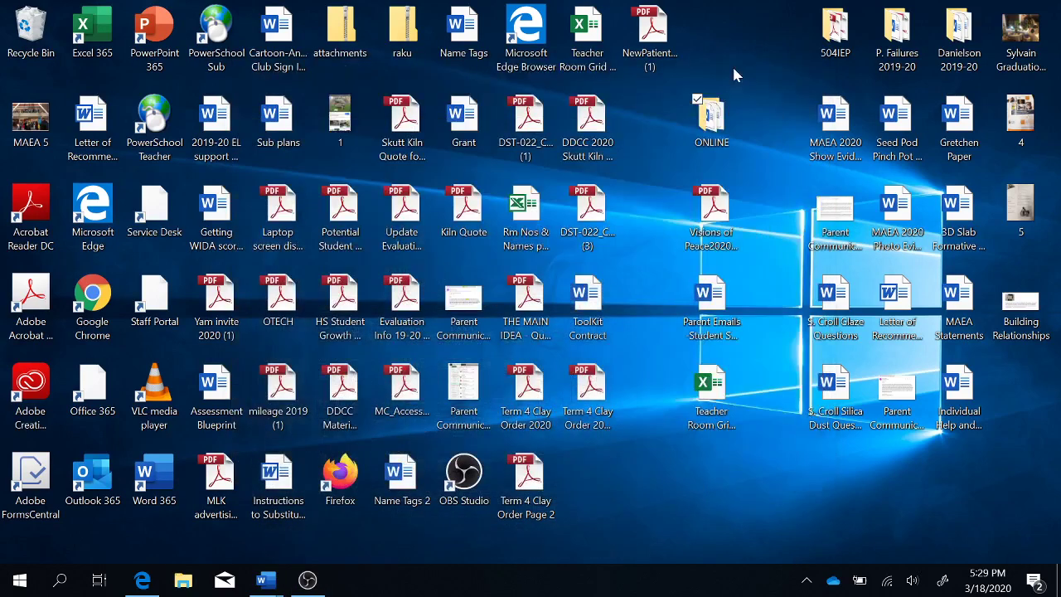
click(140, 579)
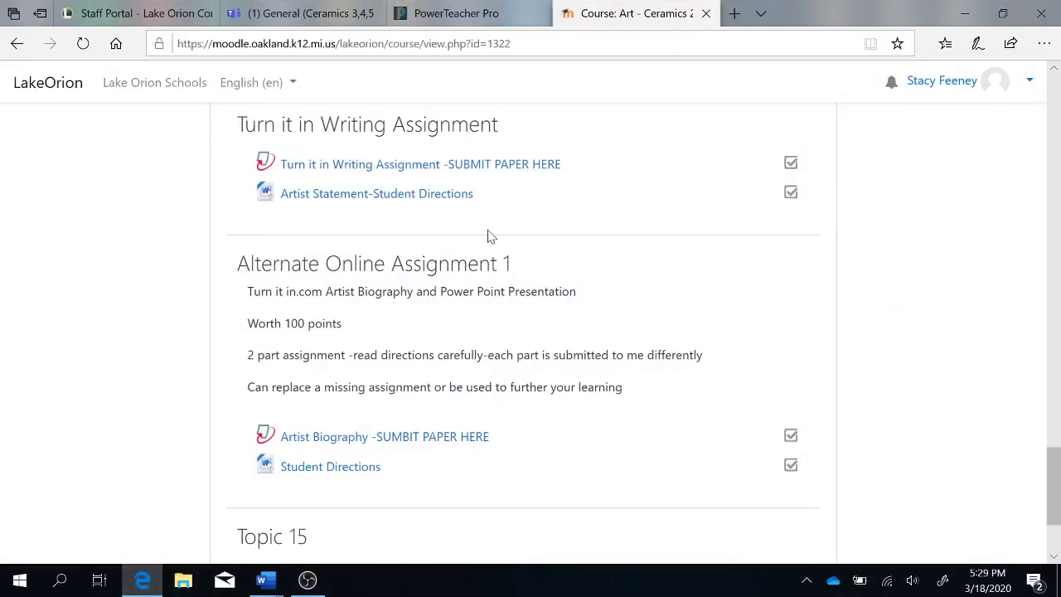
click(735, 14)
text(www)
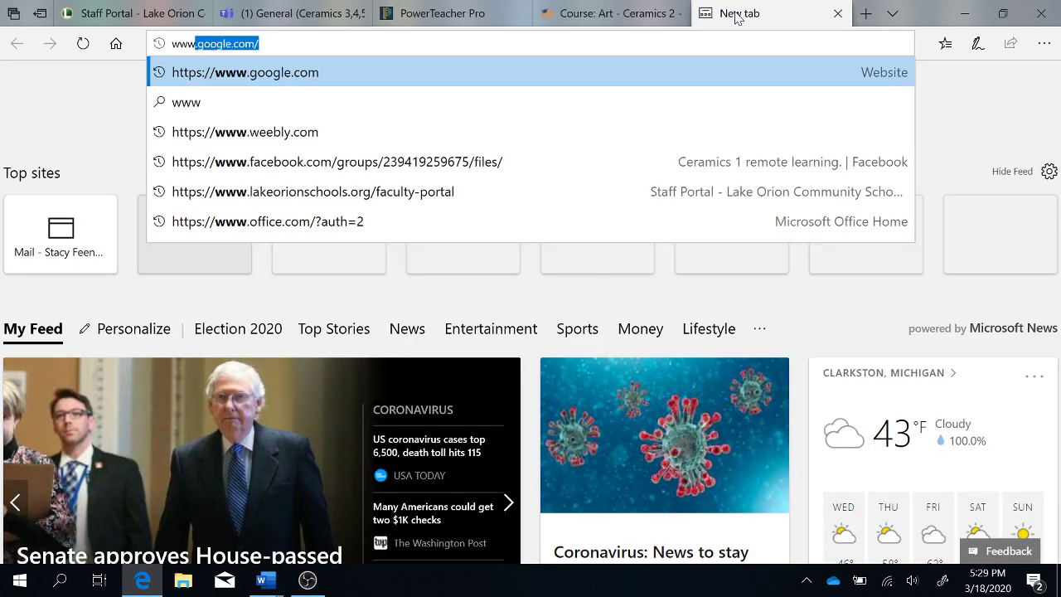
text(.weebly.com/)
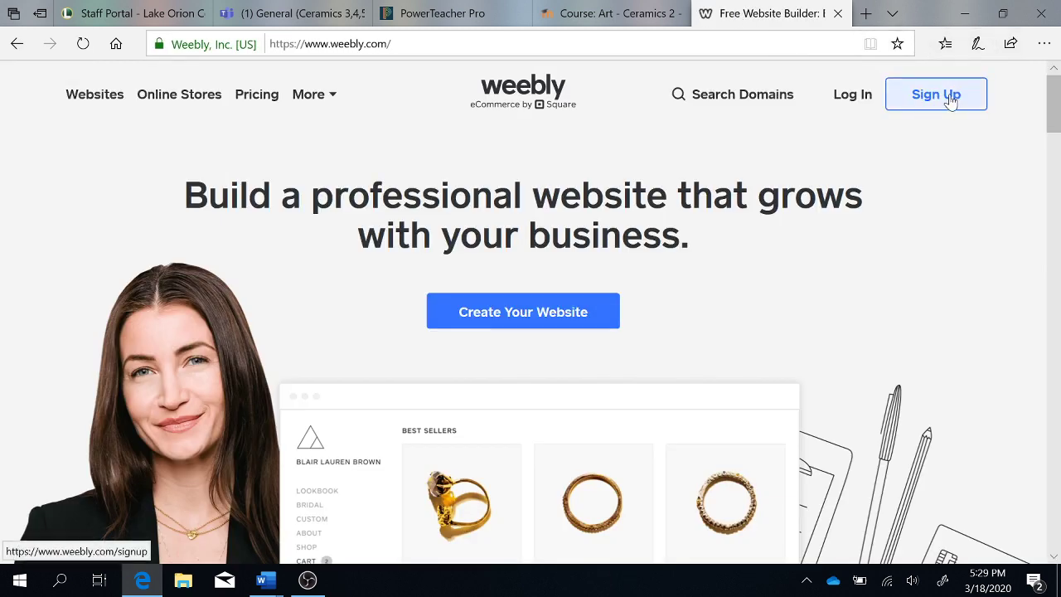
- Start a Weebly sign-up and enter the user's first name, last name, e-mail and a password
click(950, 97)
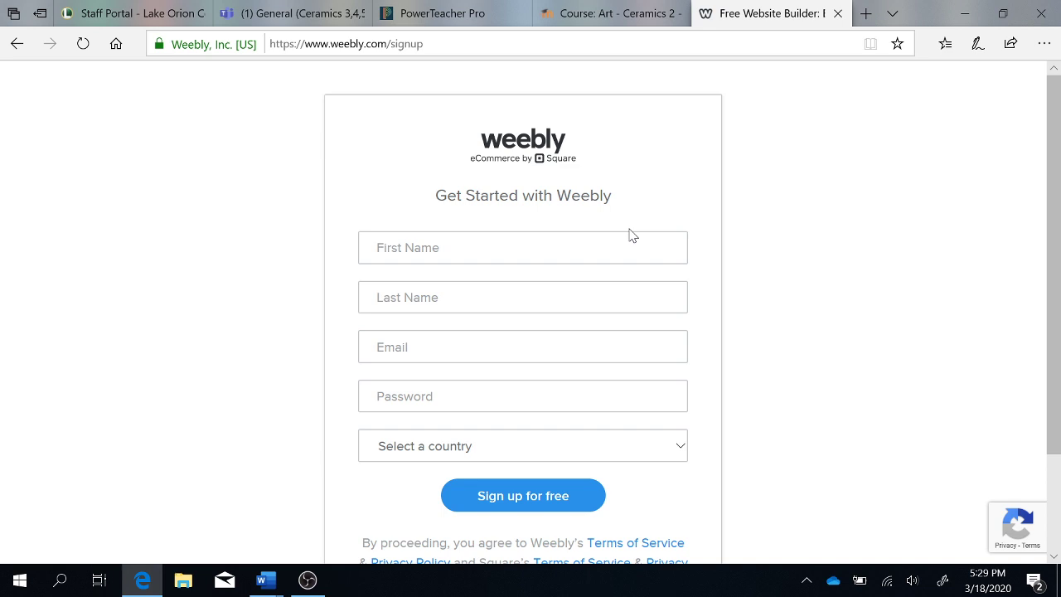
click(522, 247)
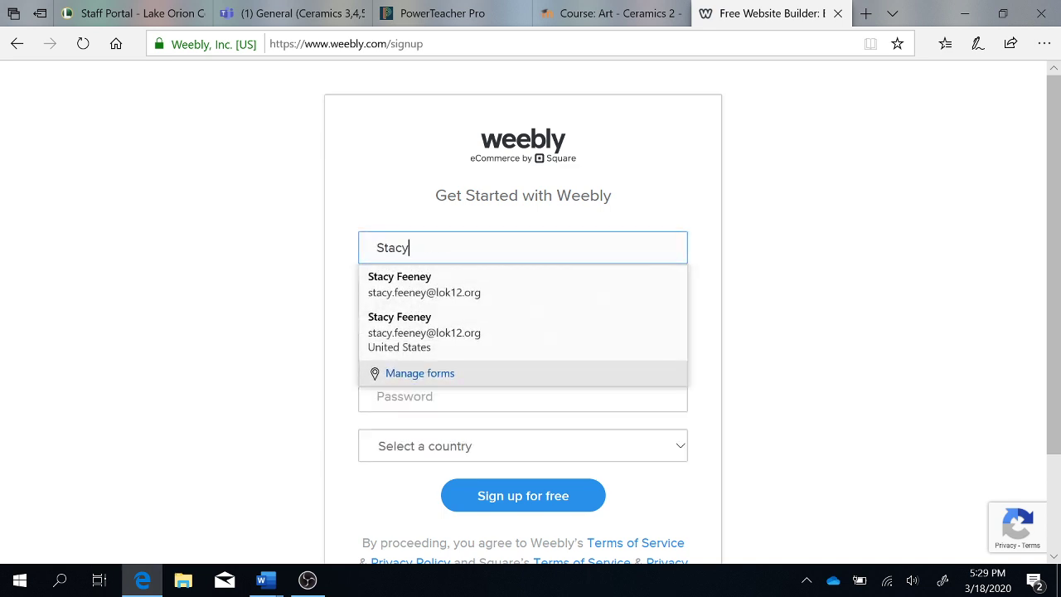
key(Tab)
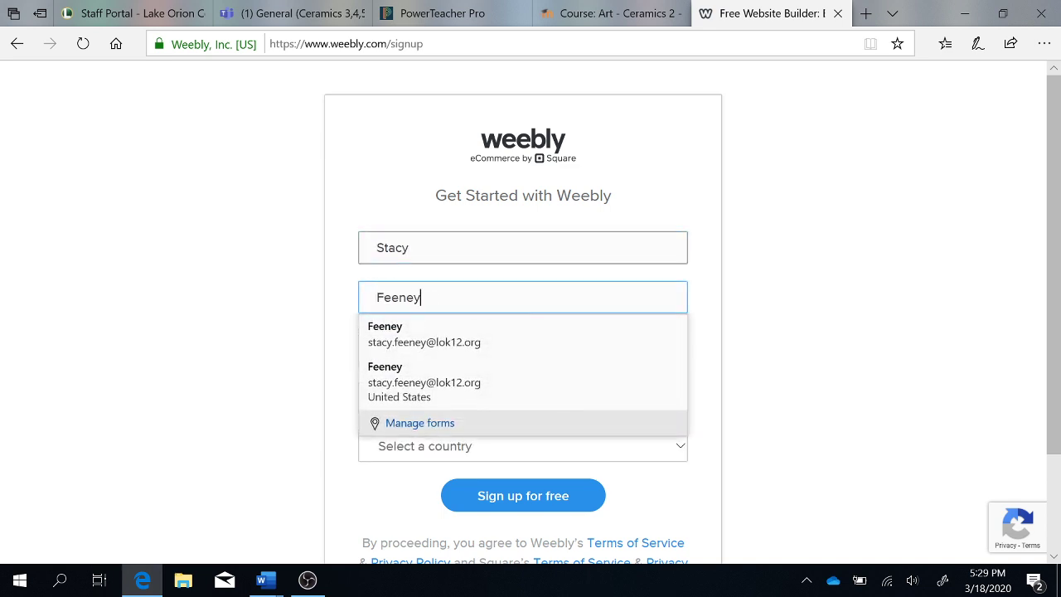
key(Tab)
text(stacy)
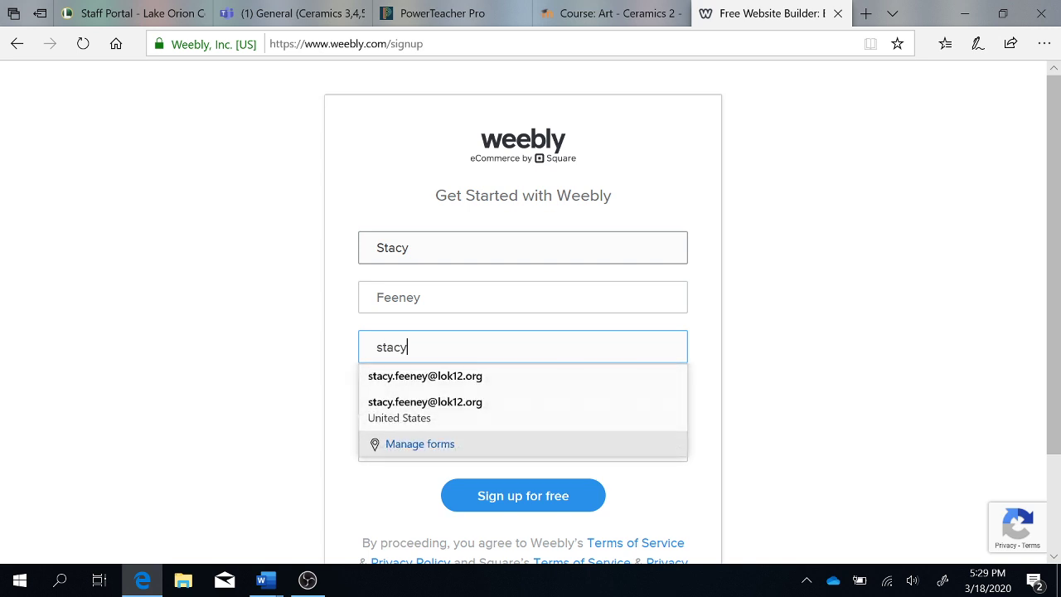
click(471, 378)
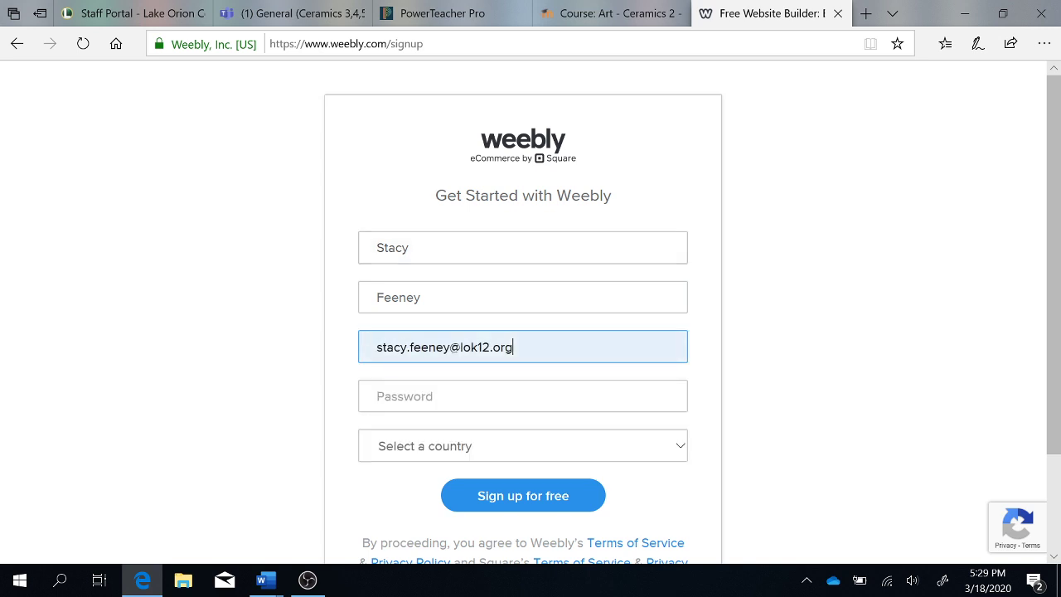
key(Tab)
text(s)
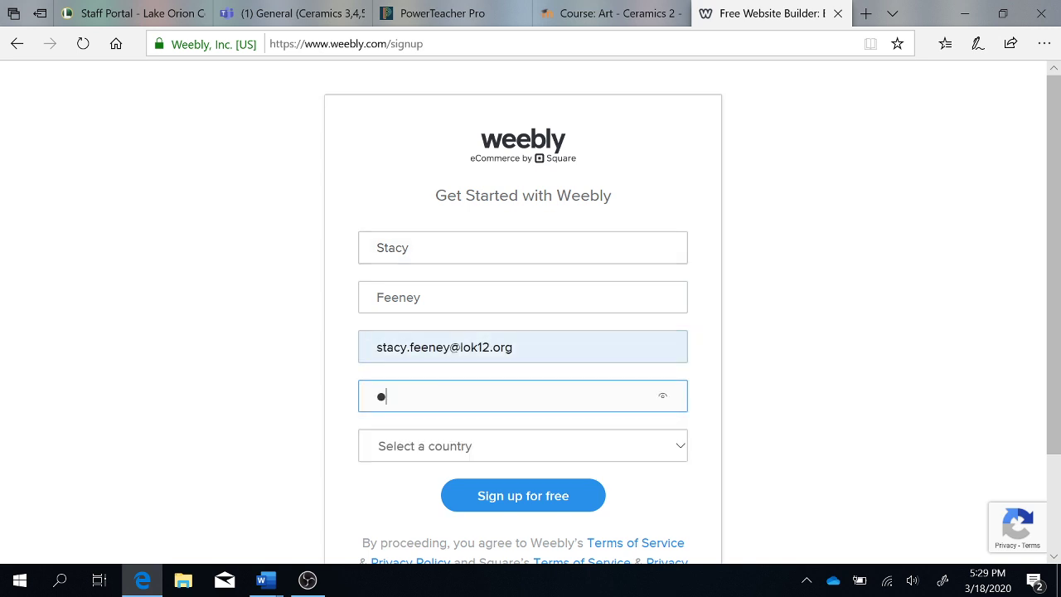
text(***)
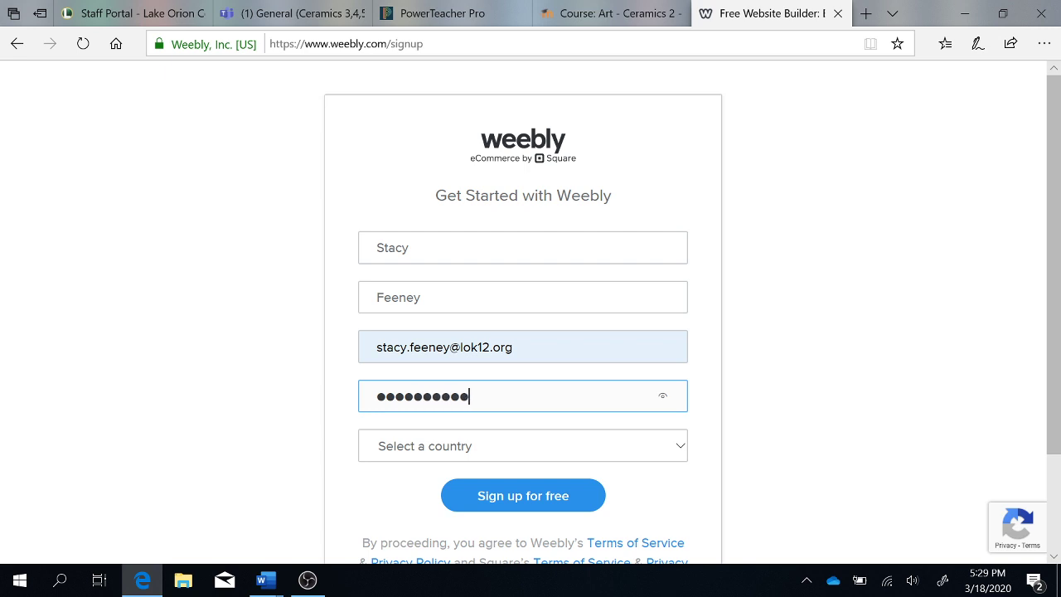
- Set the country to United States, submit the sign-up, and decline saving the password
click(464, 439)
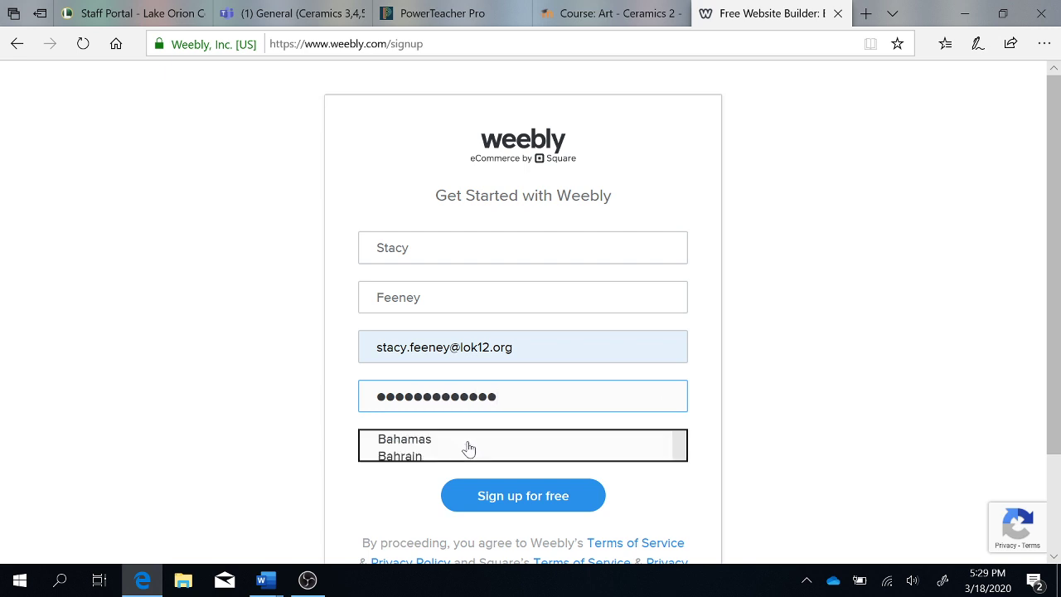
click(613, 97)
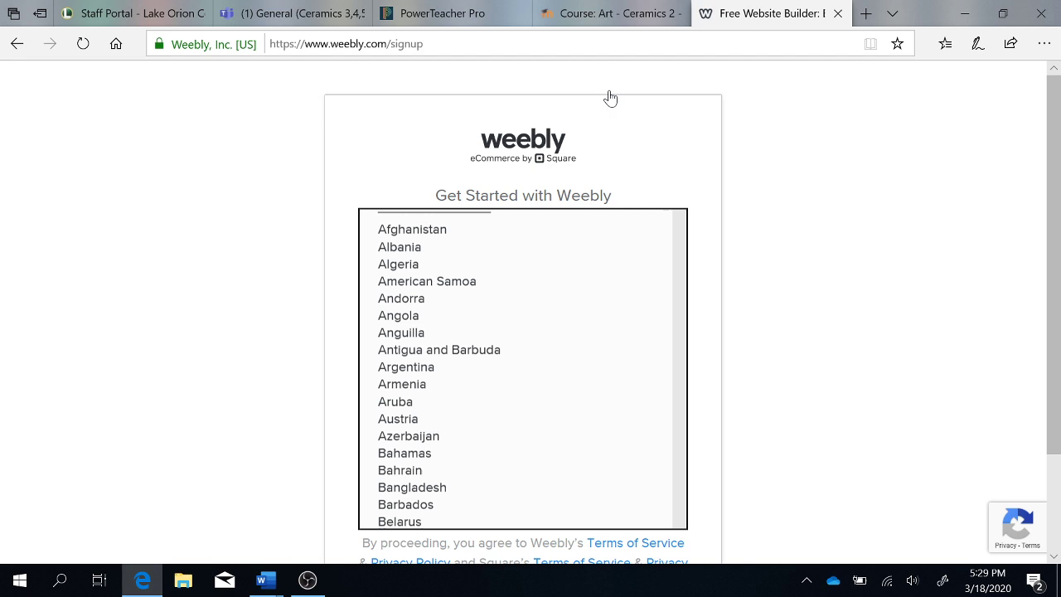
click(534, 502)
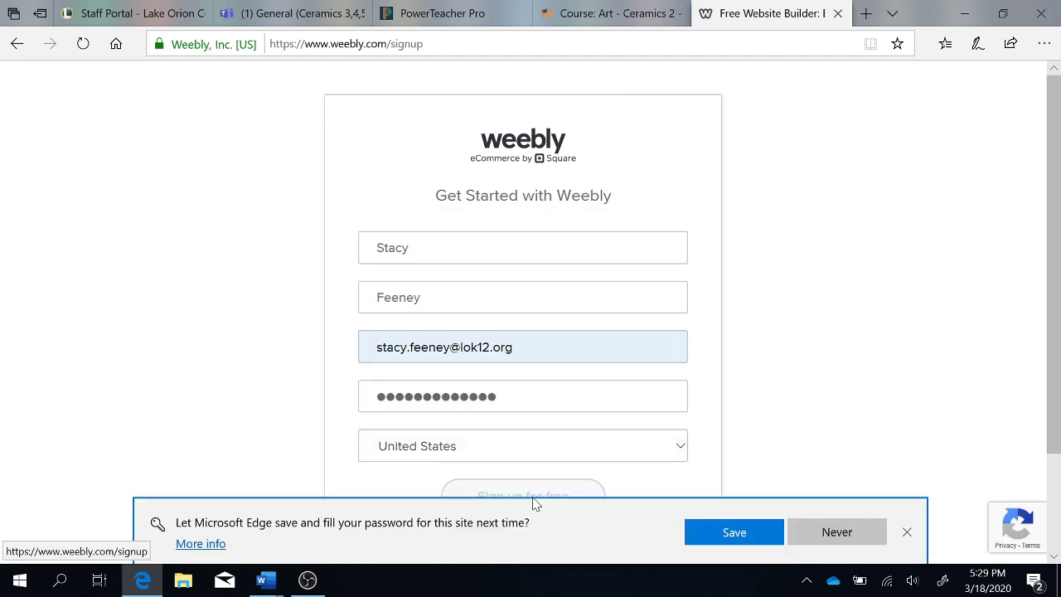
click(812, 532)
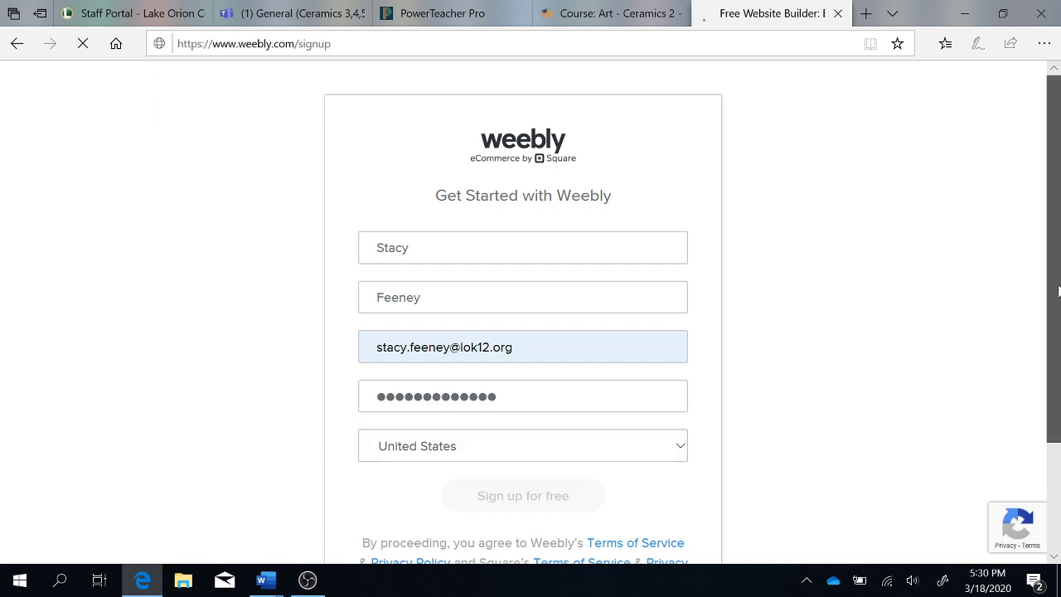
scroll(1058, 290, down, 2)
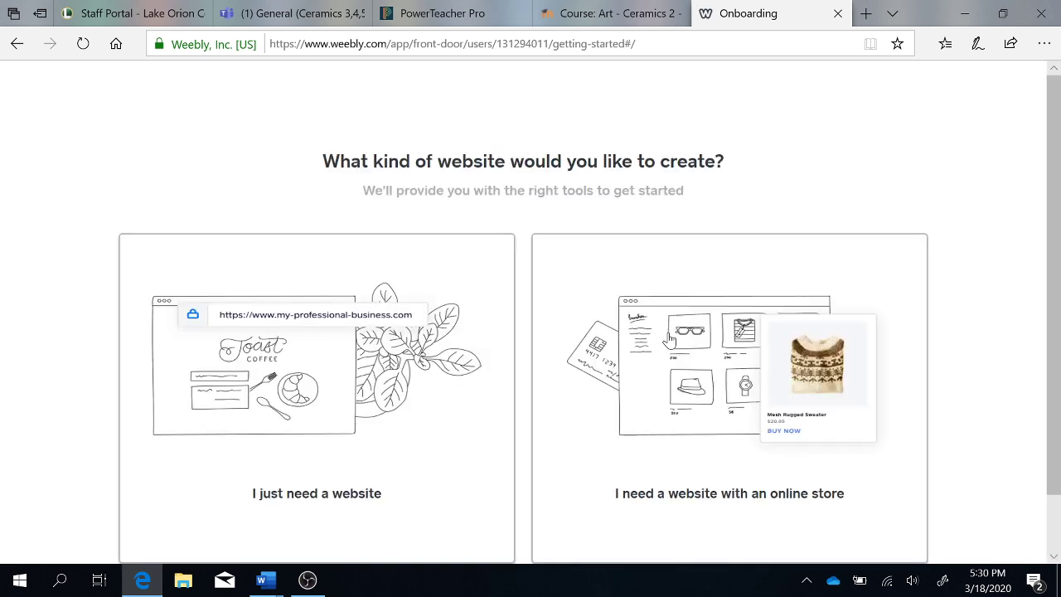
- Pick 'I just need a website', browse Personal and Portfolio themes, and preview the creative-director portfolio theme
click(314, 404)
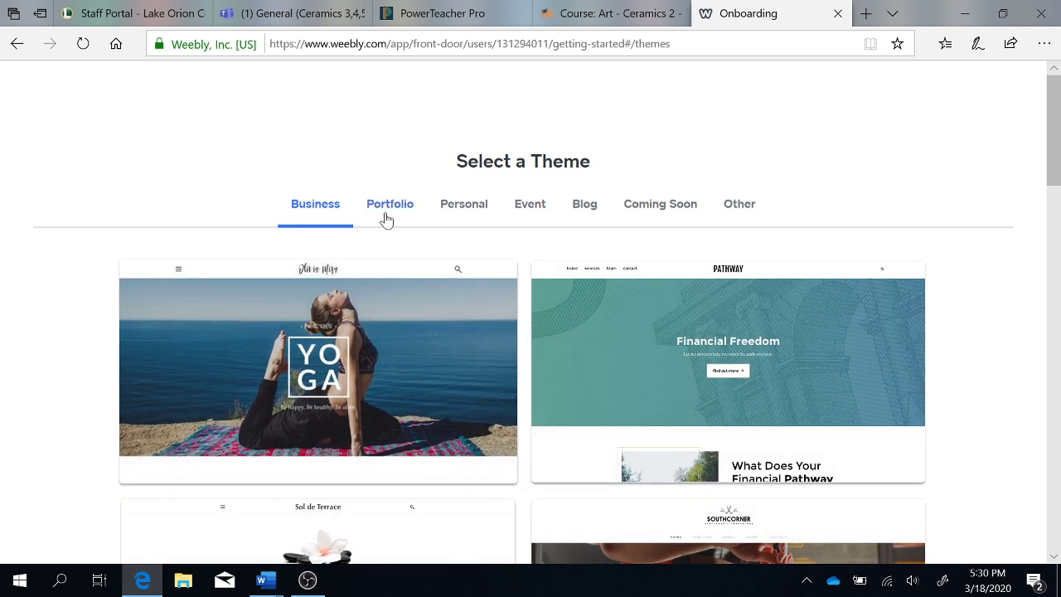
click(458, 212)
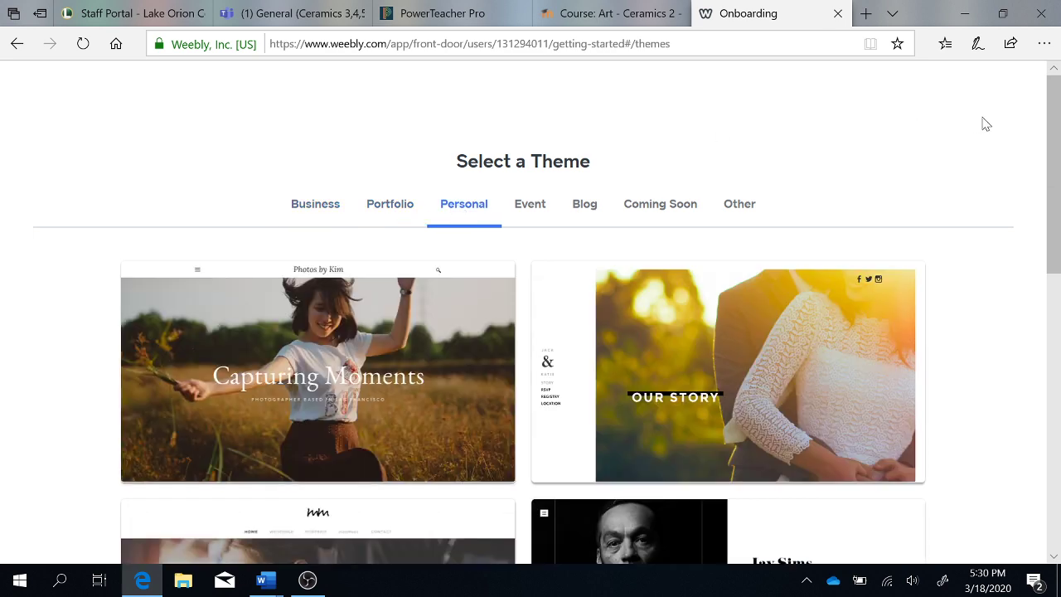
drag(1055, 155, 1059, 178)
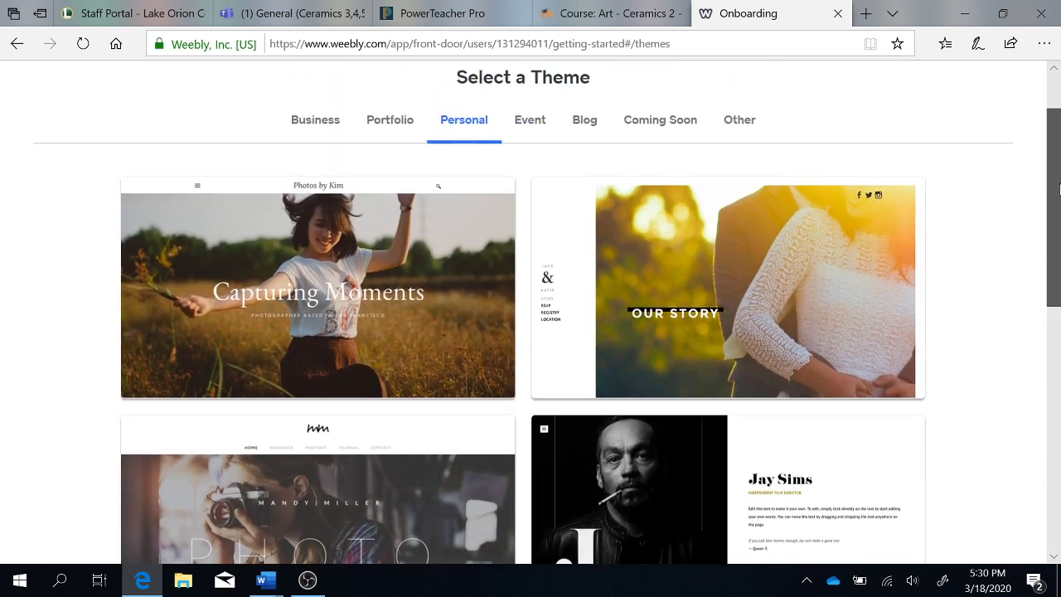
click(397, 139)
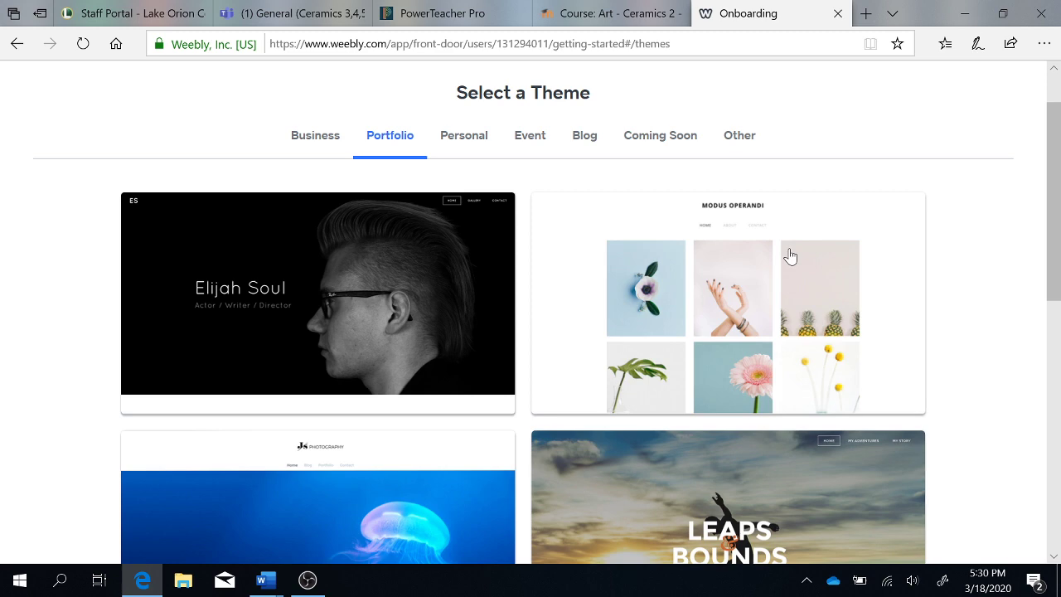
drag(1054, 238, 1058, 454)
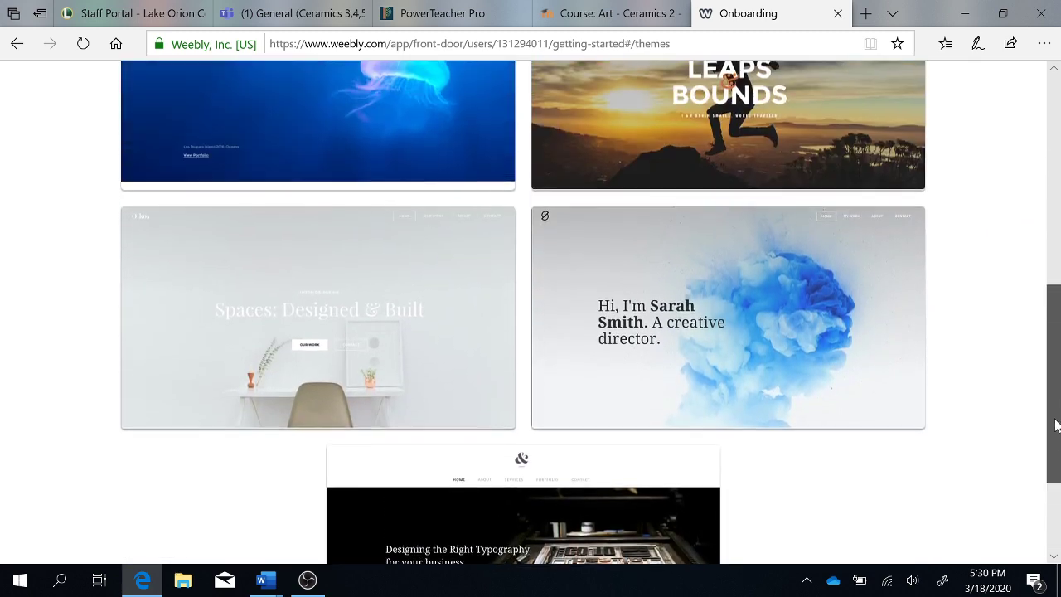
click(754, 355)
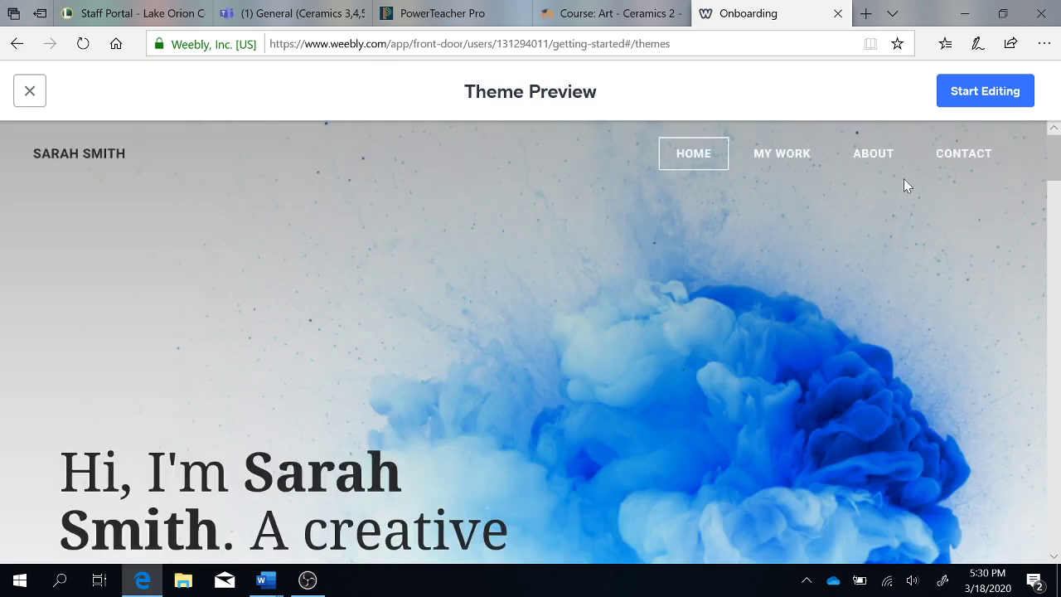
- Check the theme's My Work and About pages, then start editing with this theme
click(797, 159)
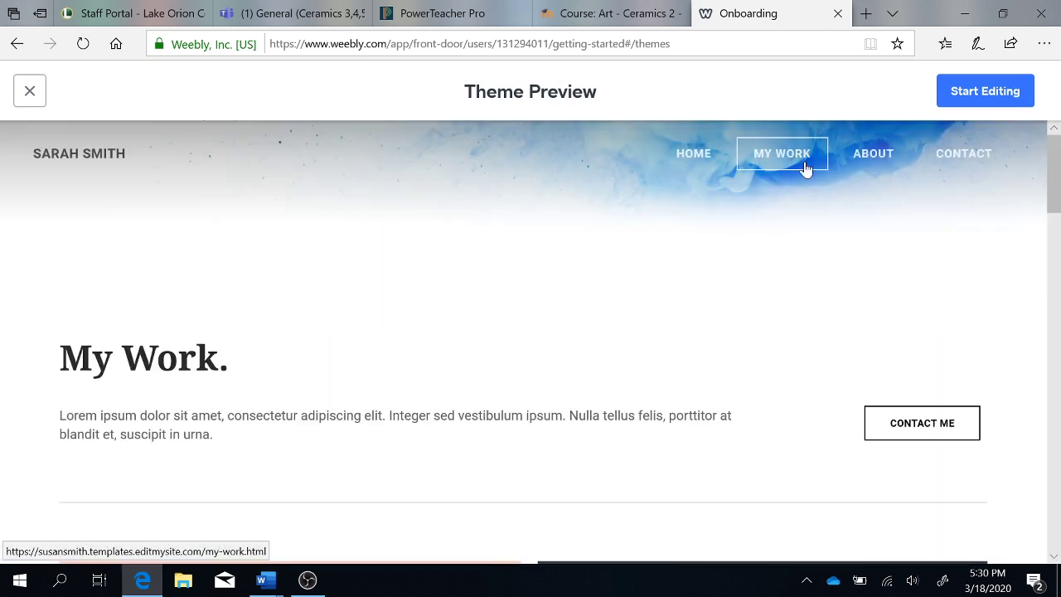
click(876, 157)
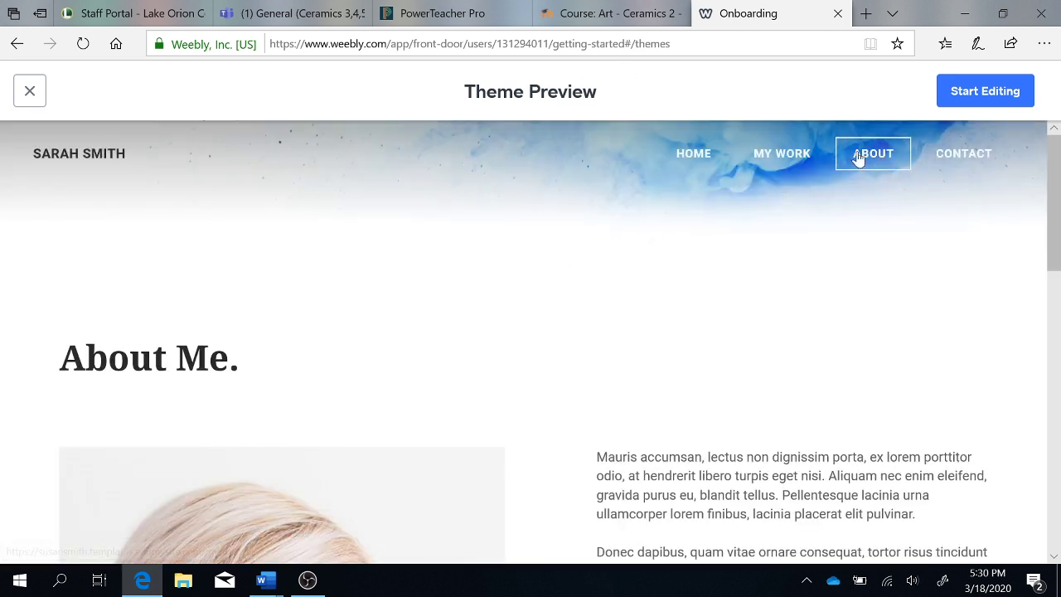
click(968, 98)
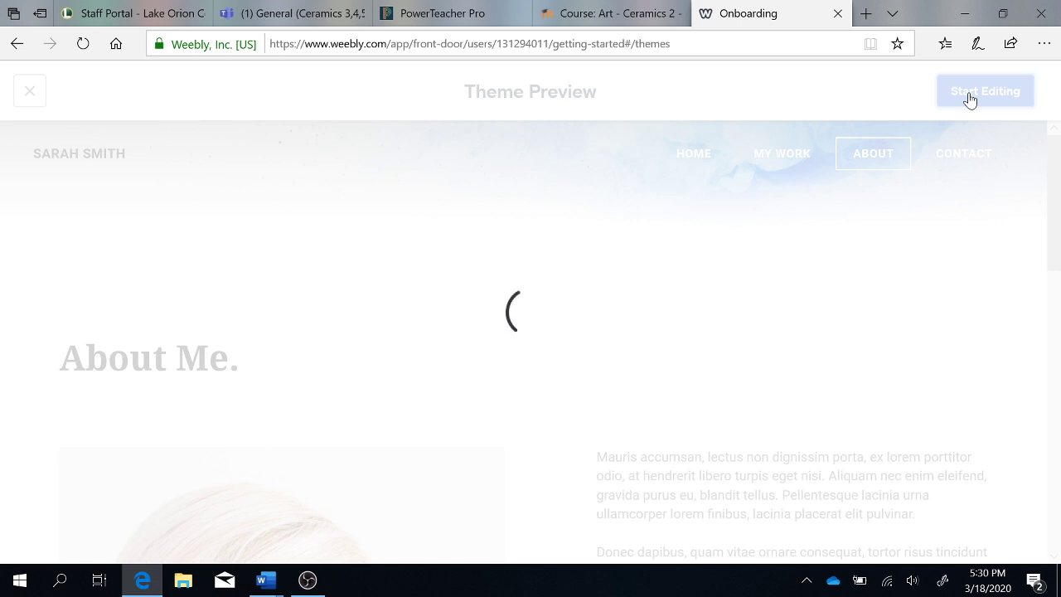
click(970, 96)
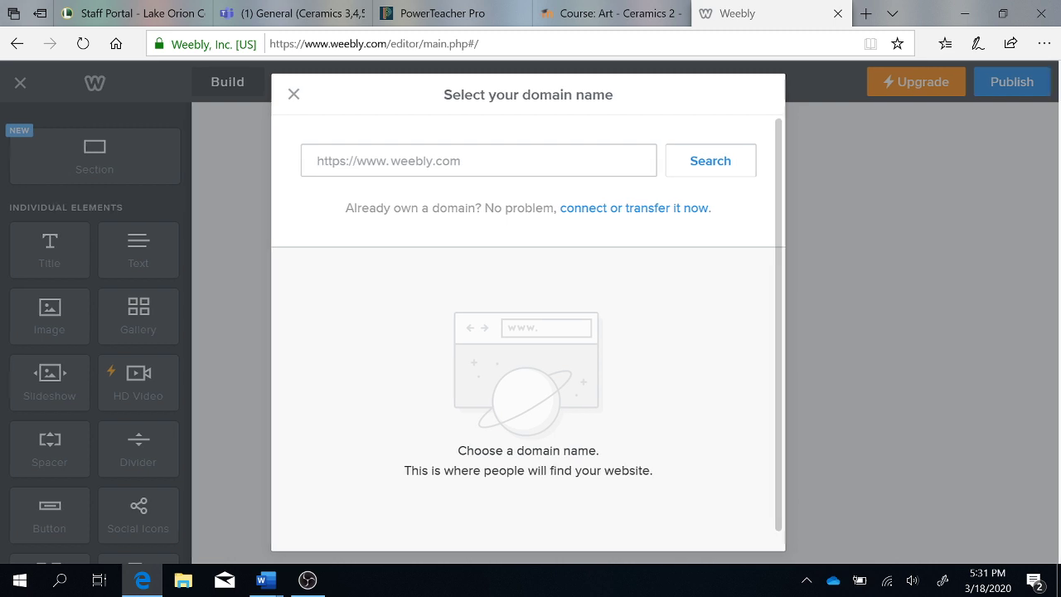
- Replace the domain field with the teacher's site name and search for available domains
text(fjdl;f)
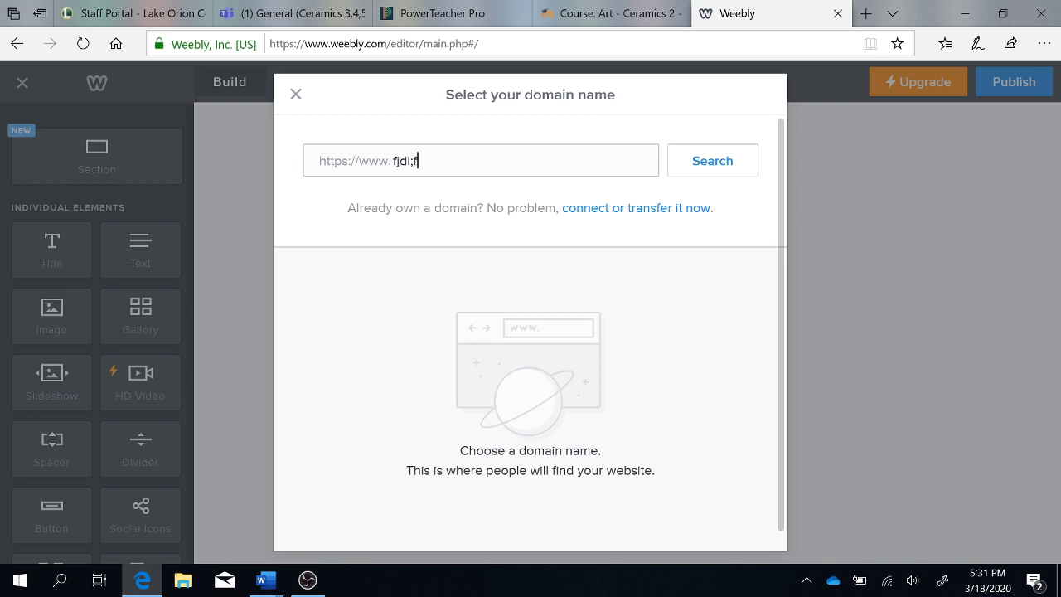
key(BackSpace)
key(BackSpace)
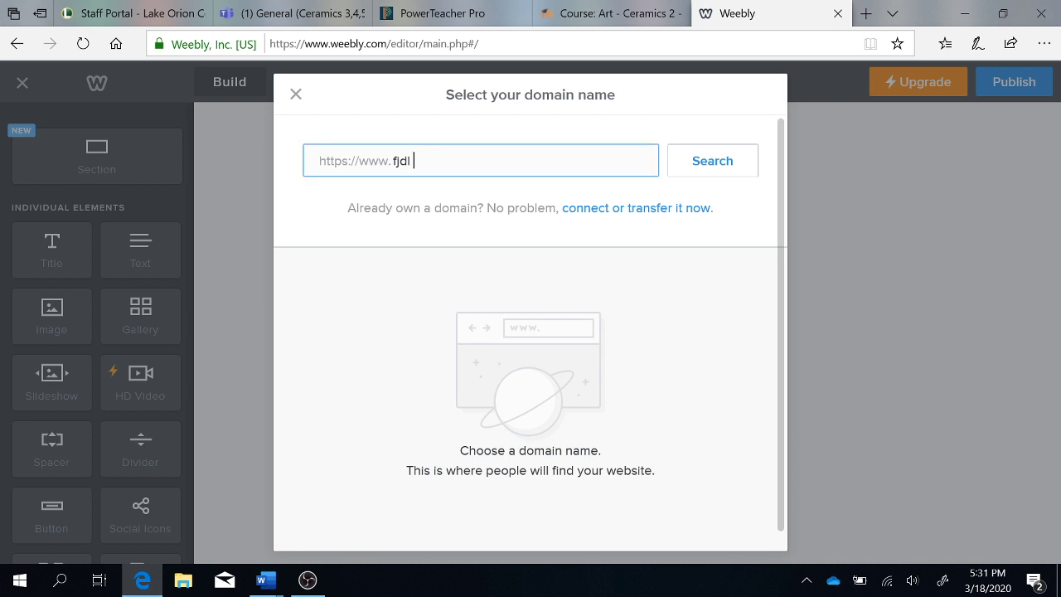
key(BackSpace)
key(BackSpace)
key(BackSpace)
key(BackSpace)
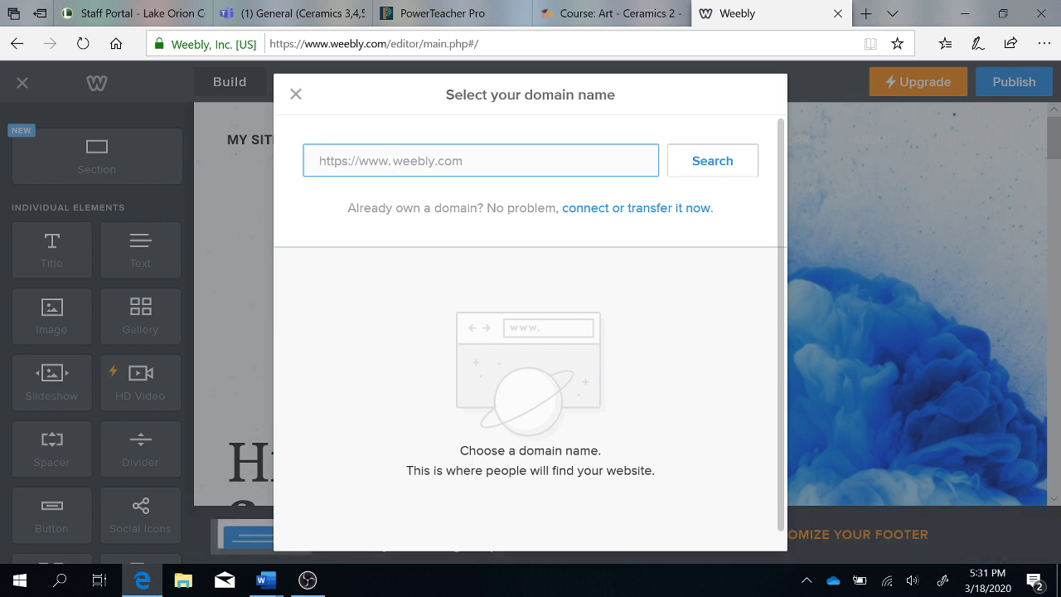
text(Mrs.)
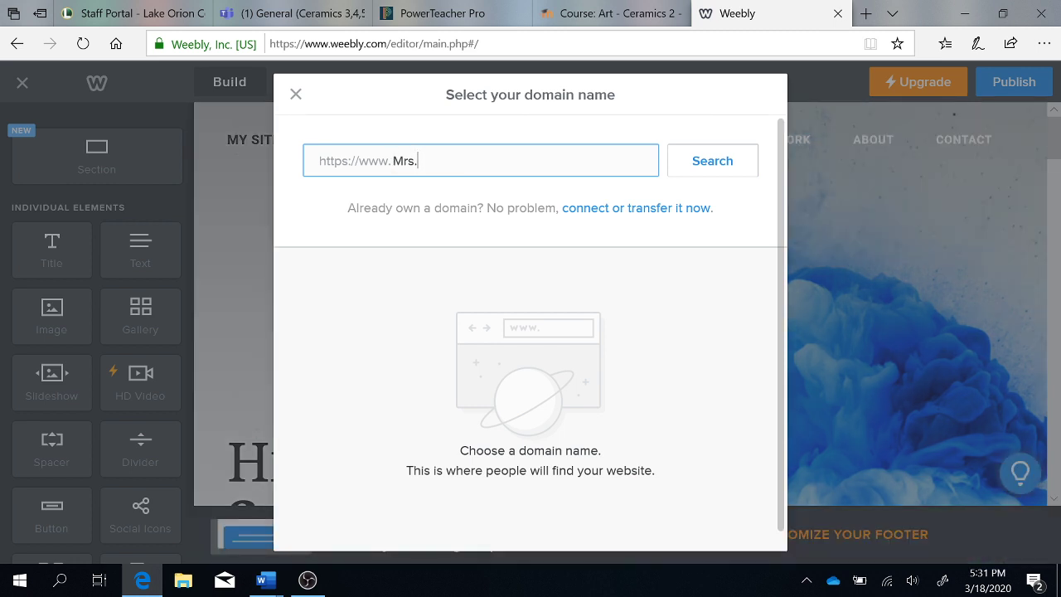
text(FeeneyArtWorks)
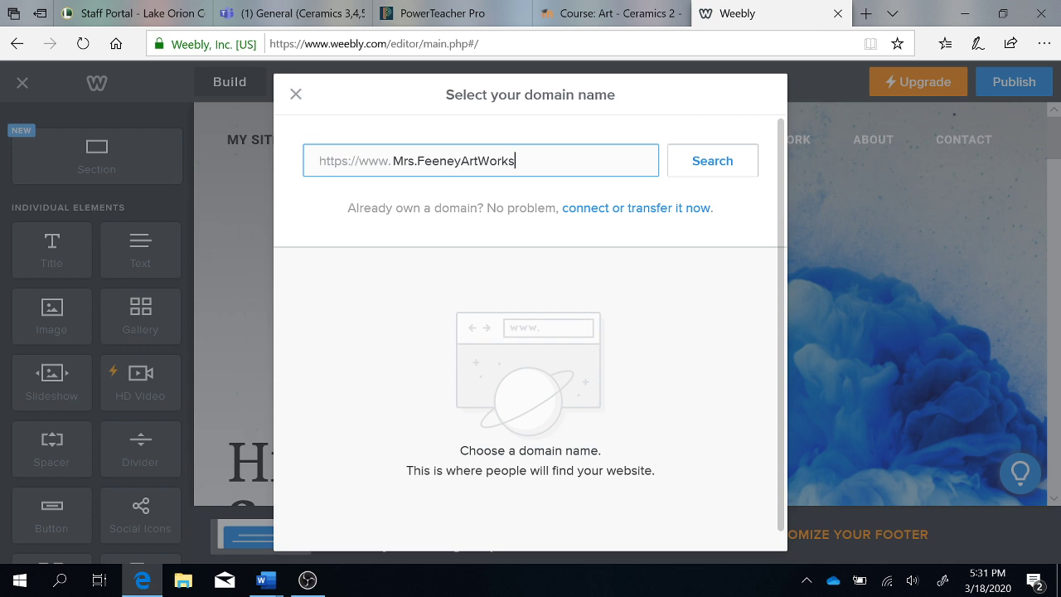
click(718, 164)
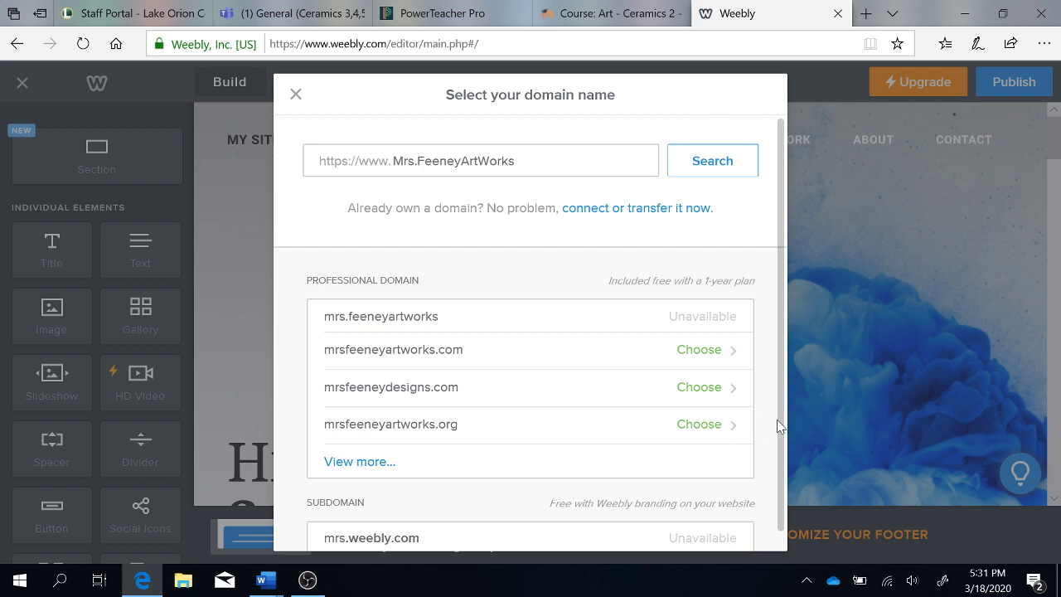
- Remove the period from the site name, search again, and choose the free weebly.com subdomain
scroll(782, 428, down, 1)
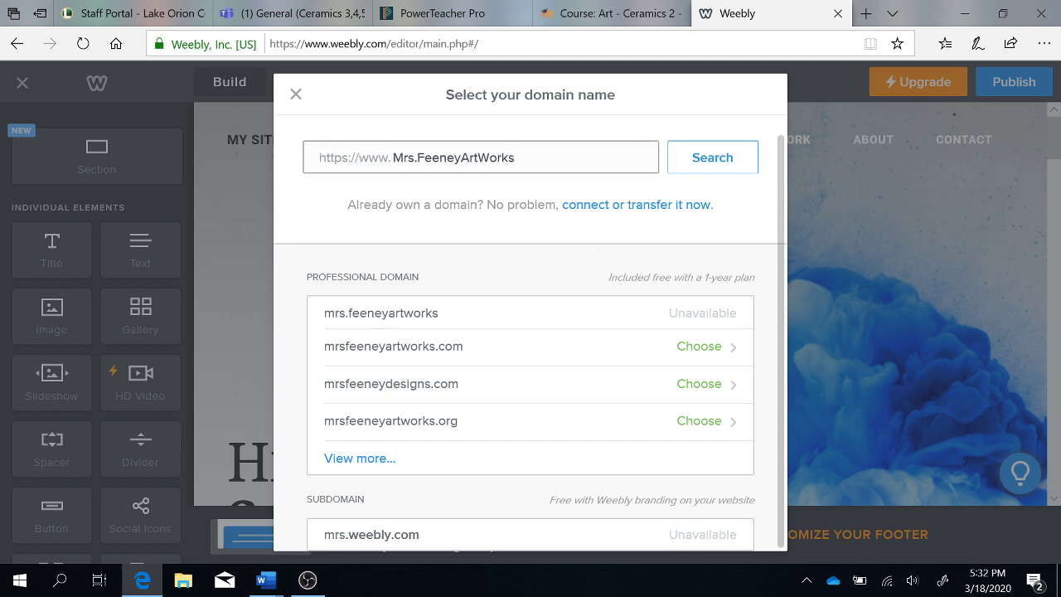
click(543, 163)
click(696, 164)
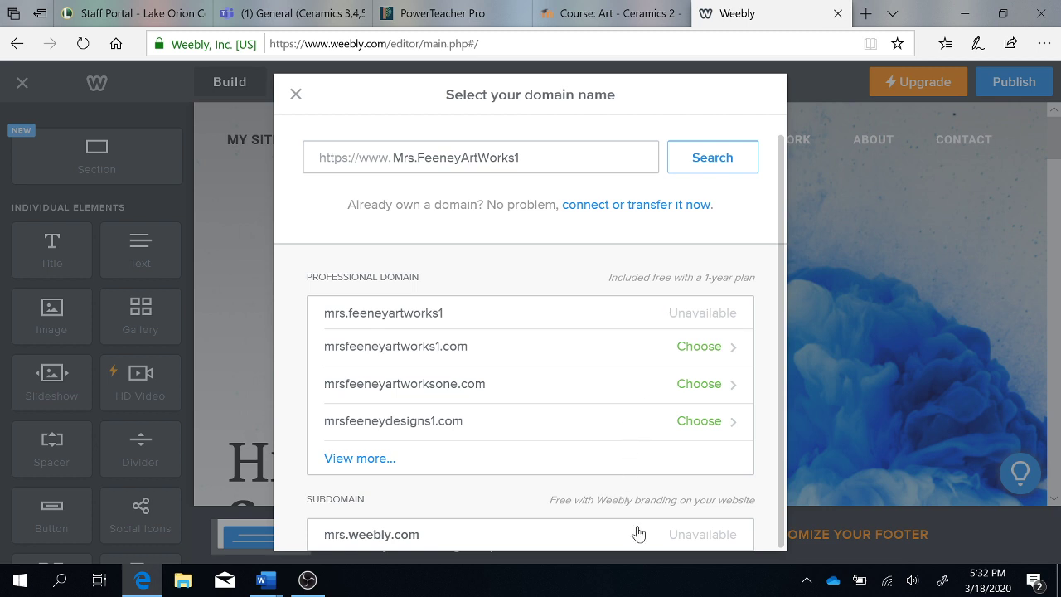
click(414, 157)
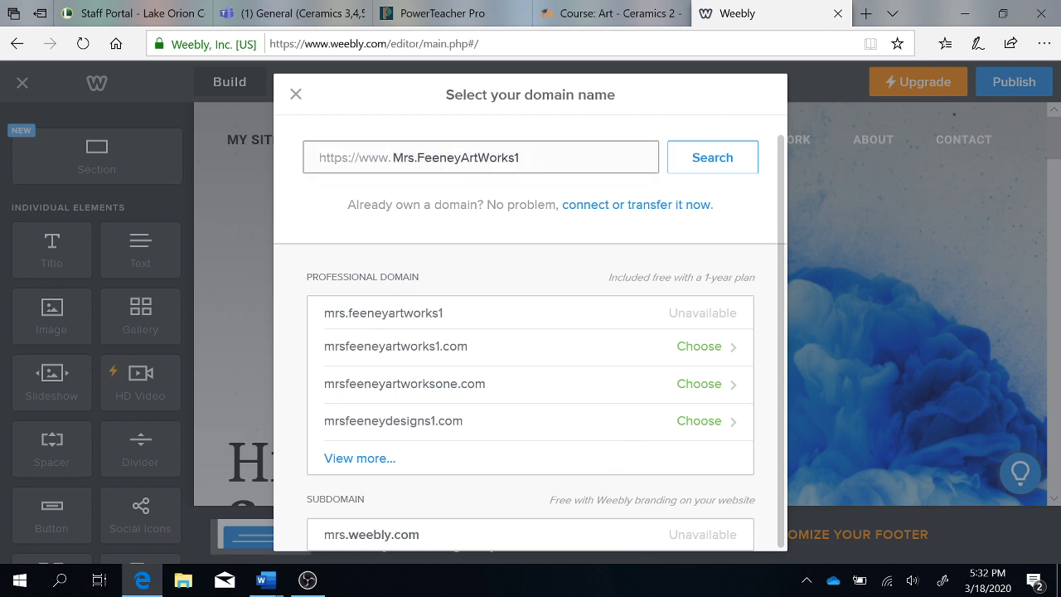
key(BackSpace)
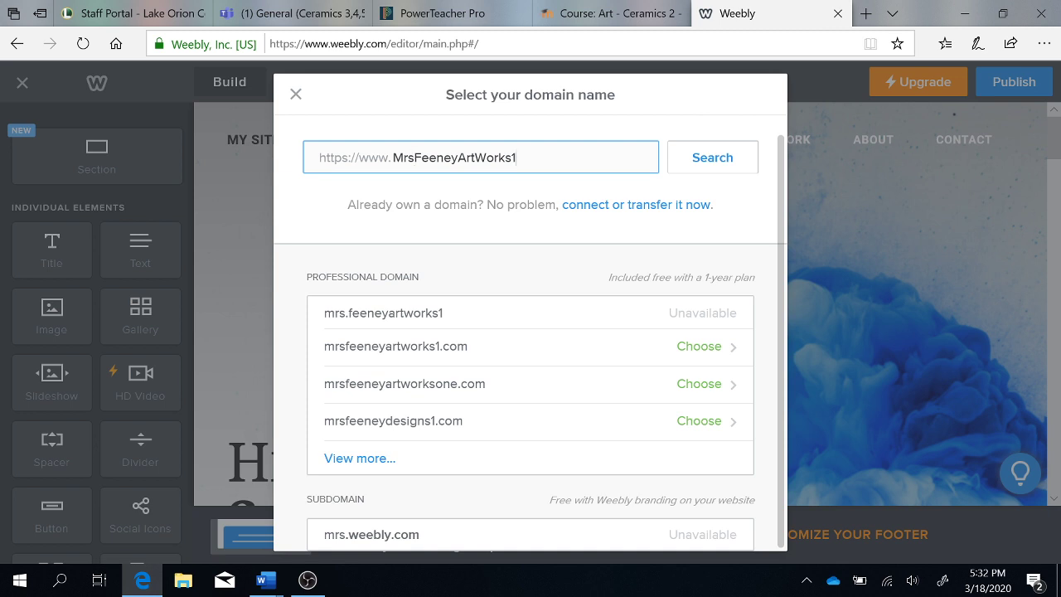
click(688, 161)
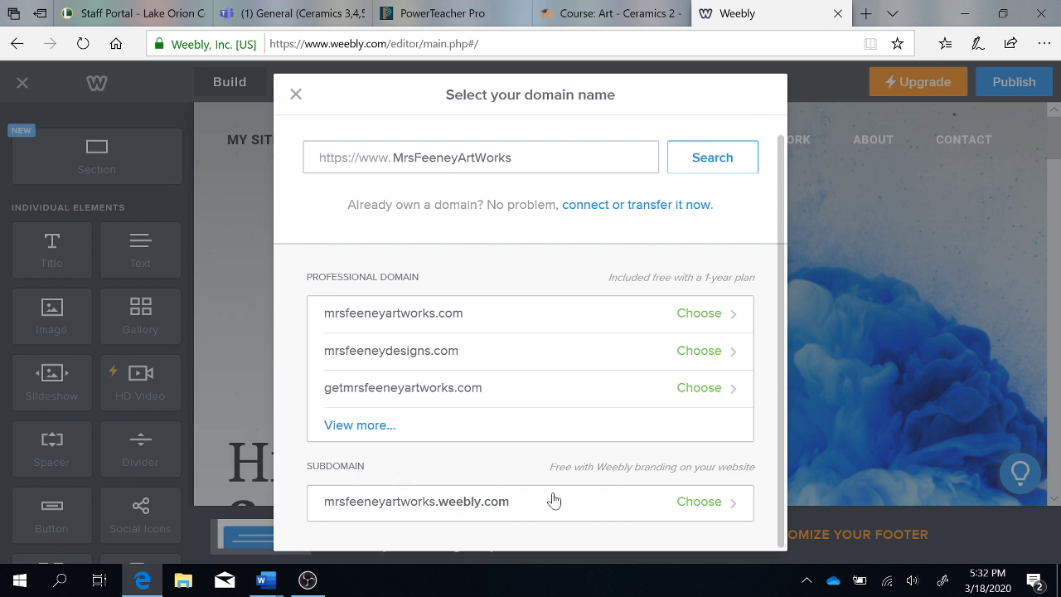
click(697, 504)
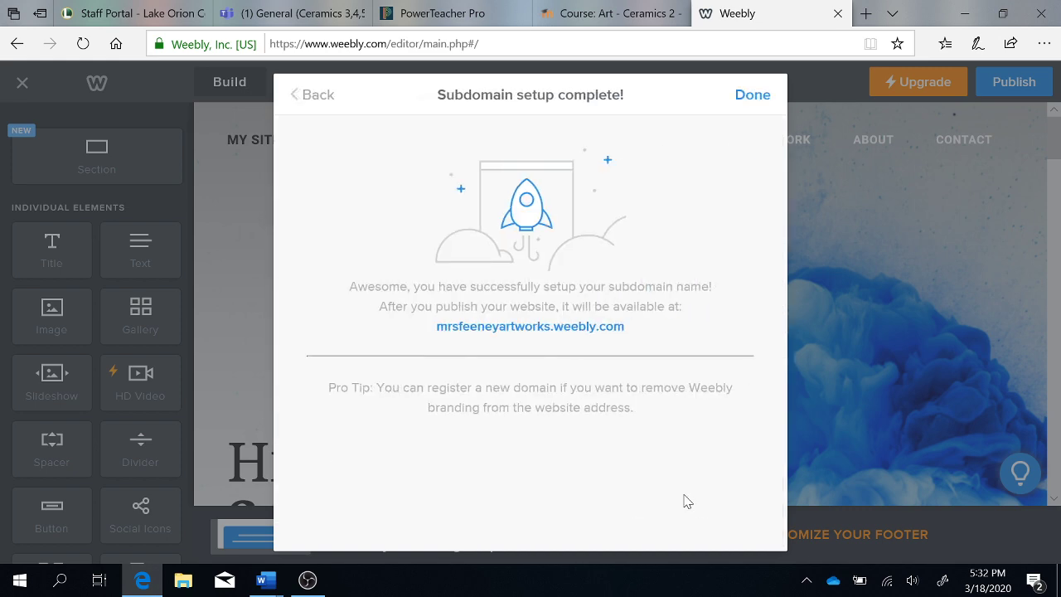
- Close the subdomain confirmation, publish the site, and select its live weebly.com URL
click(748, 97)
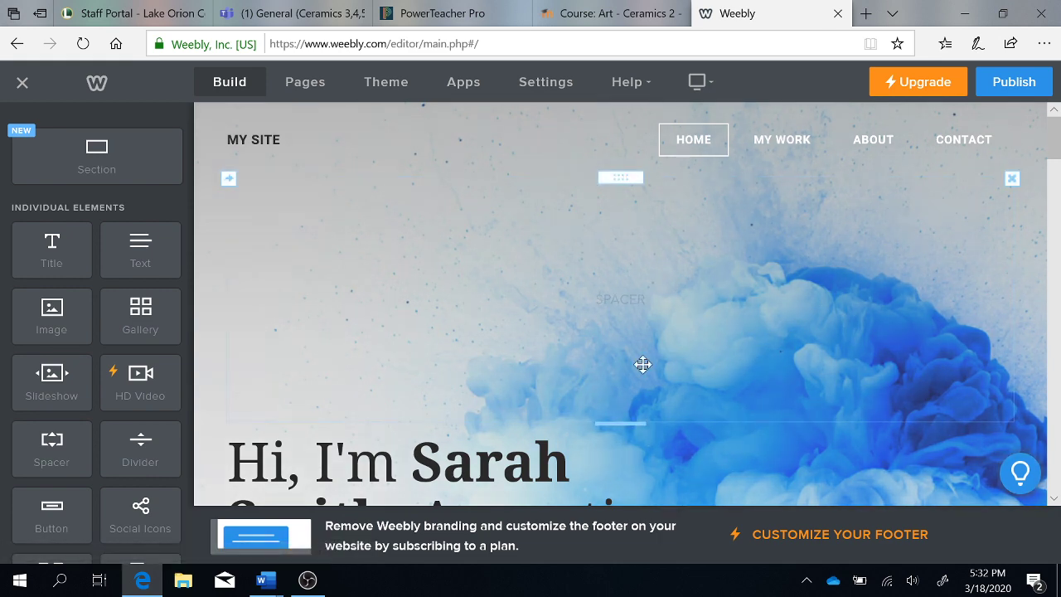
click(1011, 84)
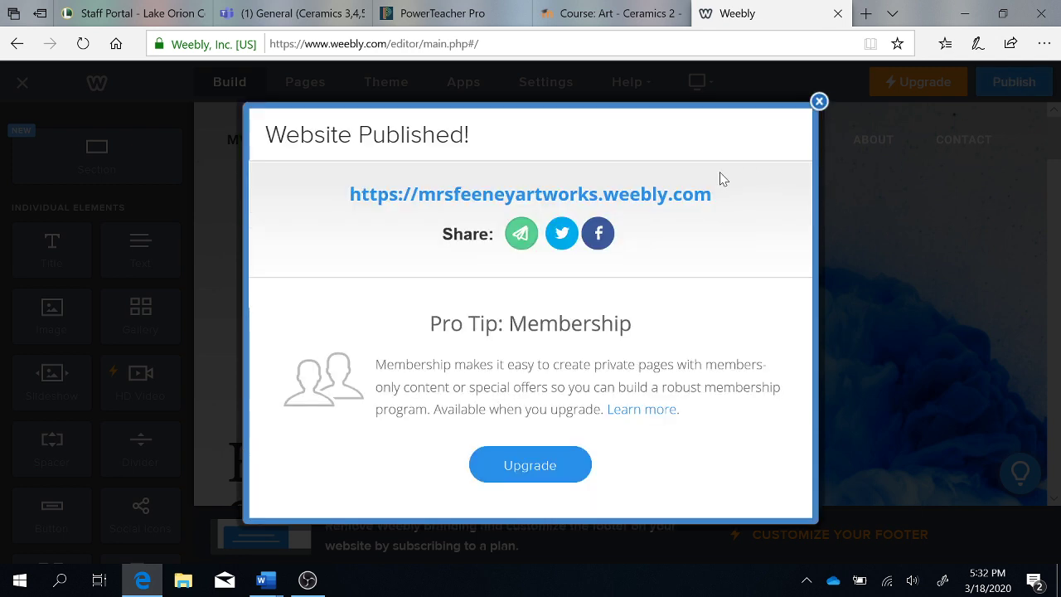
drag(348, 194, 717, 200)
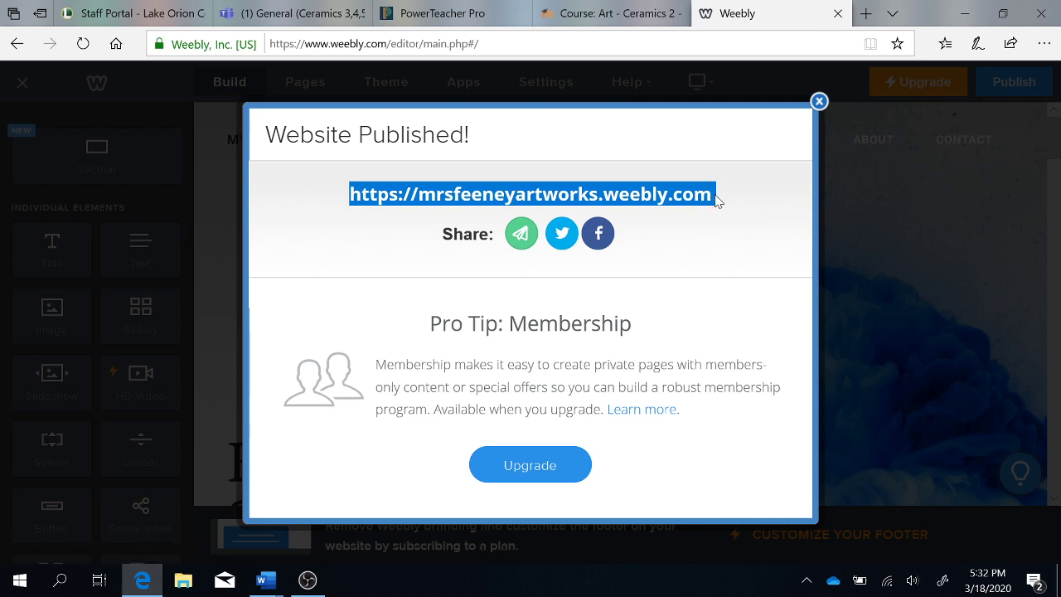